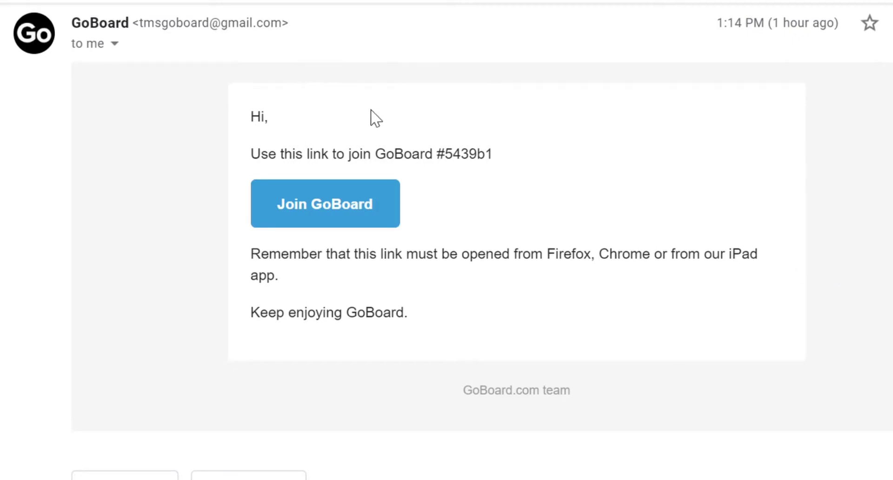
# - Scroll the welcome page to check the camera preview and the Camera, Microphone and Speakers dropdowns
pyautogui.scroll(2, 652, 167)
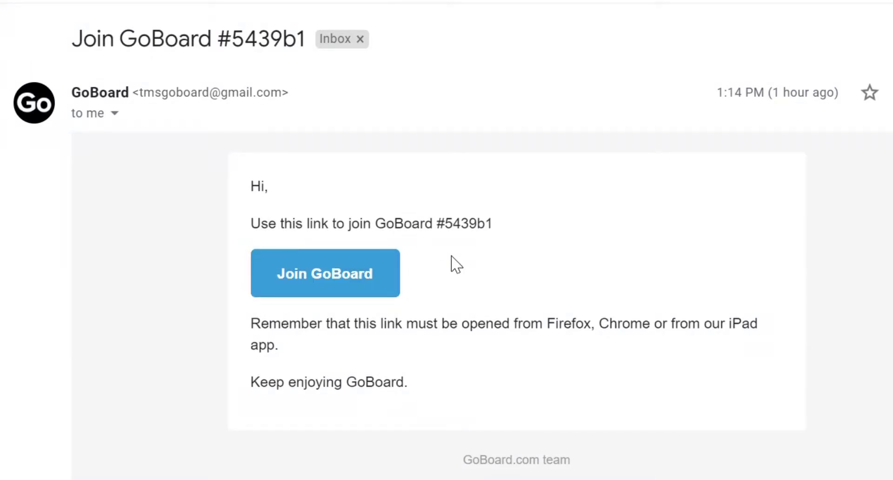
pyautogui.scroll(-3, 451, 256)
pyautogui.scroll(1, 451, 255)
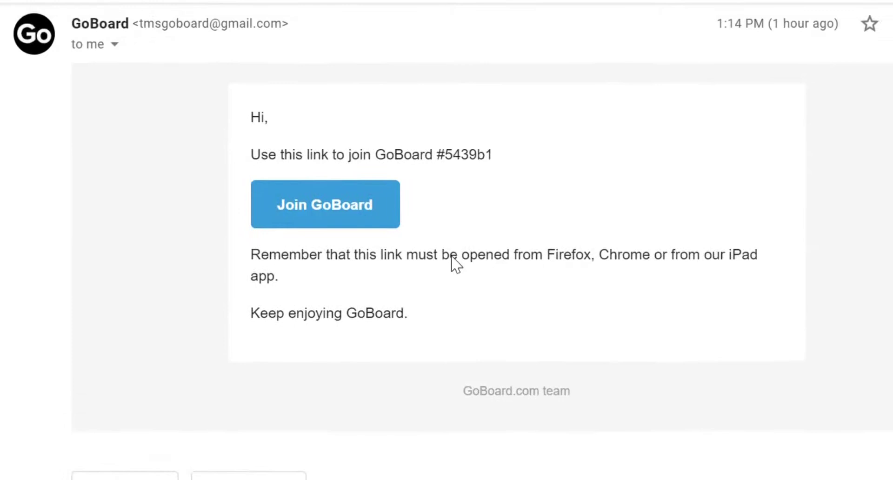
pyautogui.scroll(1, 451, 256)
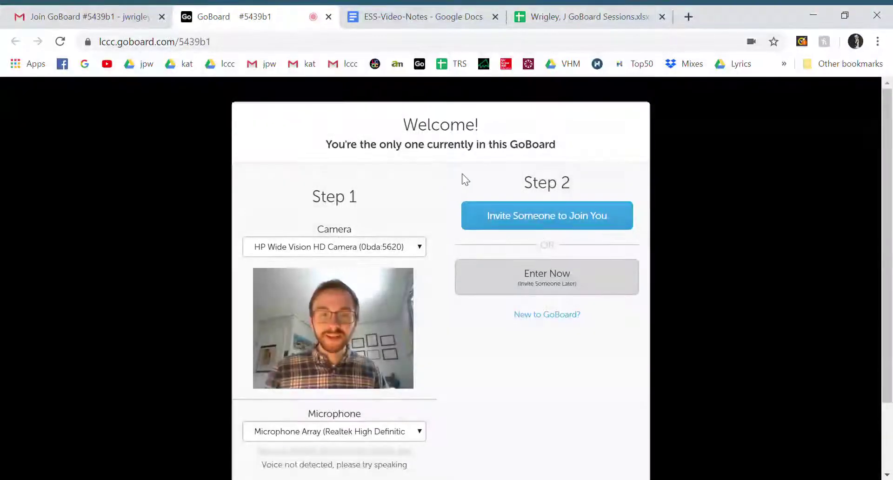
pyautogui.scroll(-1, 420, 164)
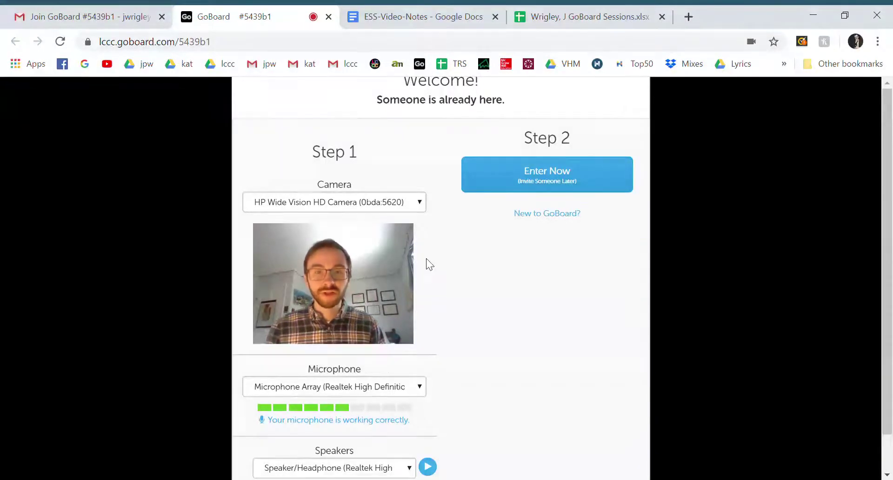
# - Enter the session, then switch the camera and microphone off and back on
pyautogui.click(571, 175)
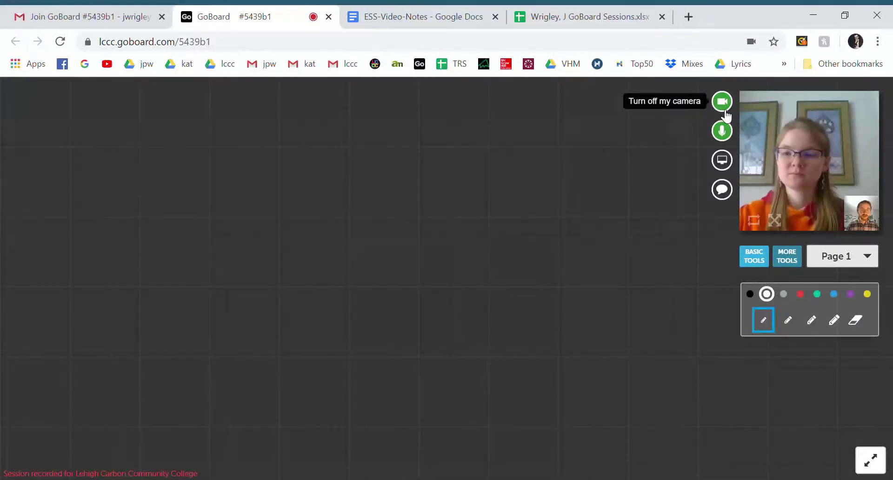
pyautogui.click(726, 113)
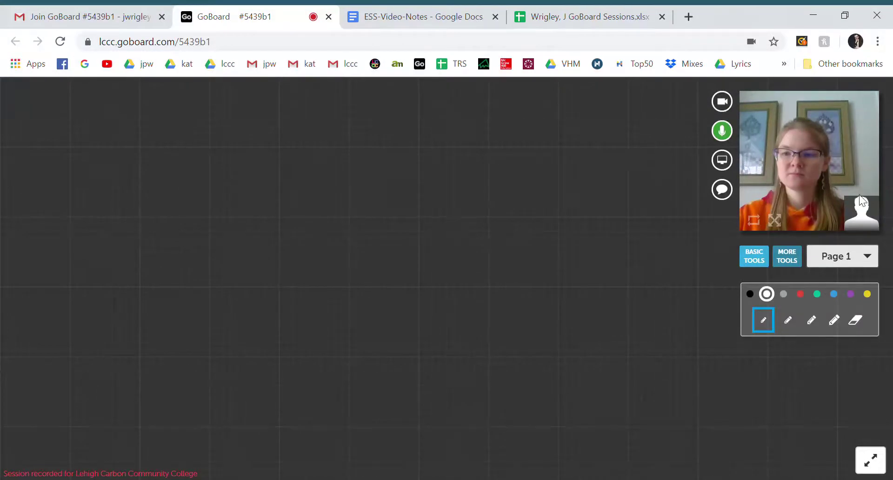
pyautogui.click(725, 112)
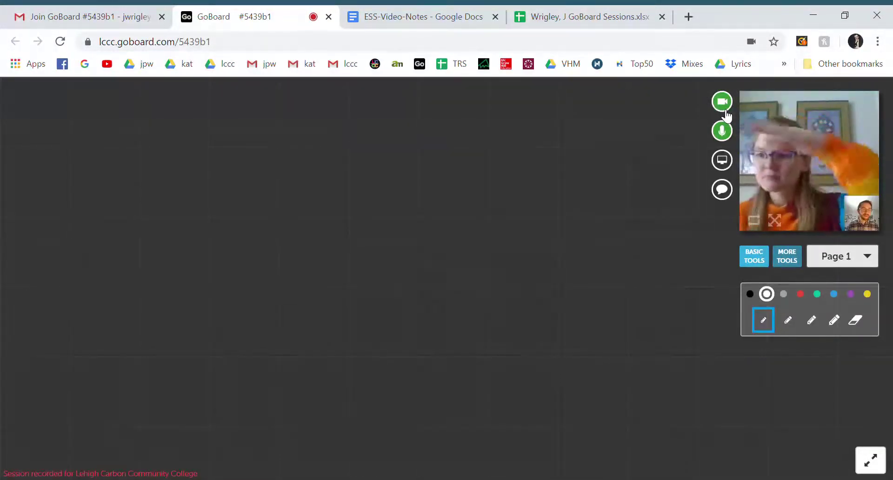
pyautogui.click(724, 135)
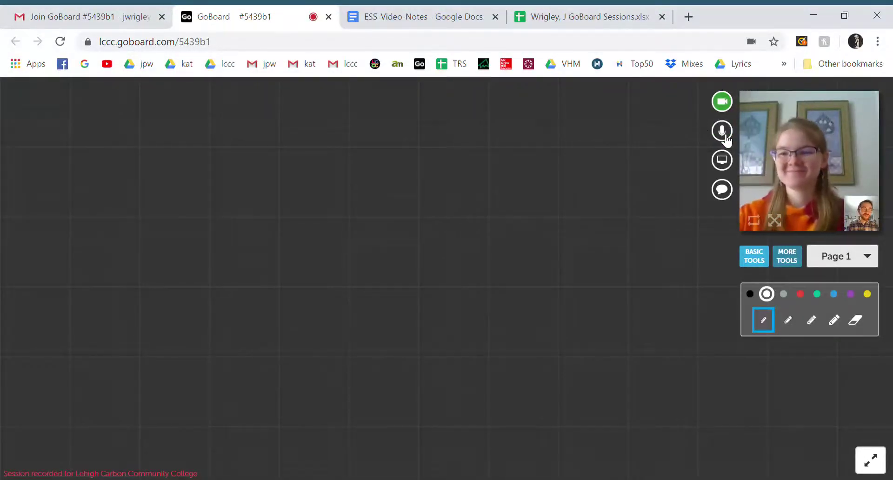
pyautogui.click(724, 135)
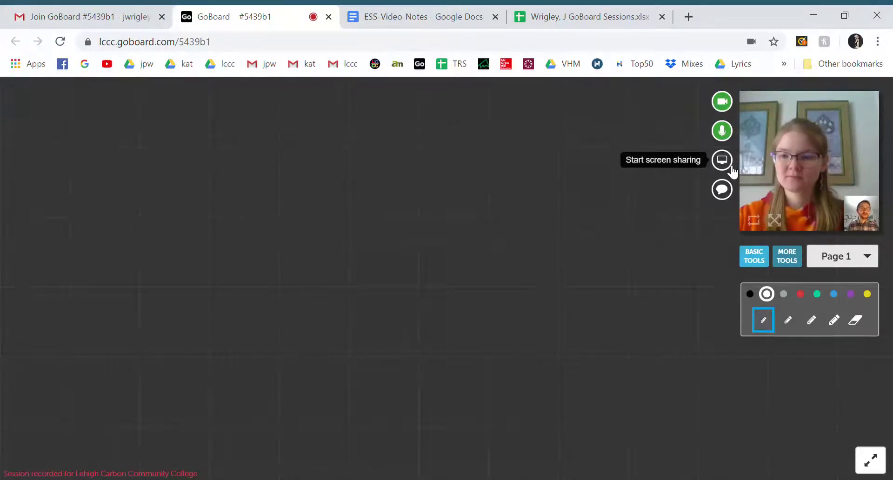
pyautogui.click(731, 169)
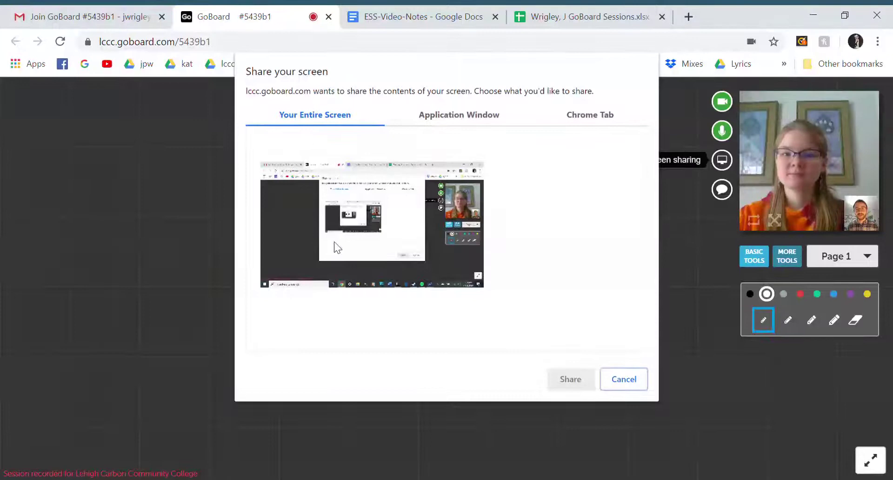
pyautogui.click(412, 190)
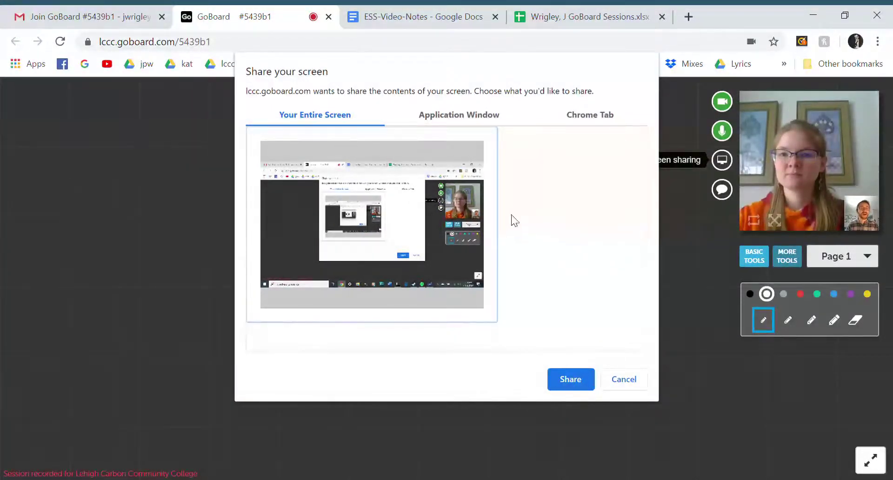
pyautogui.click(467, 116)
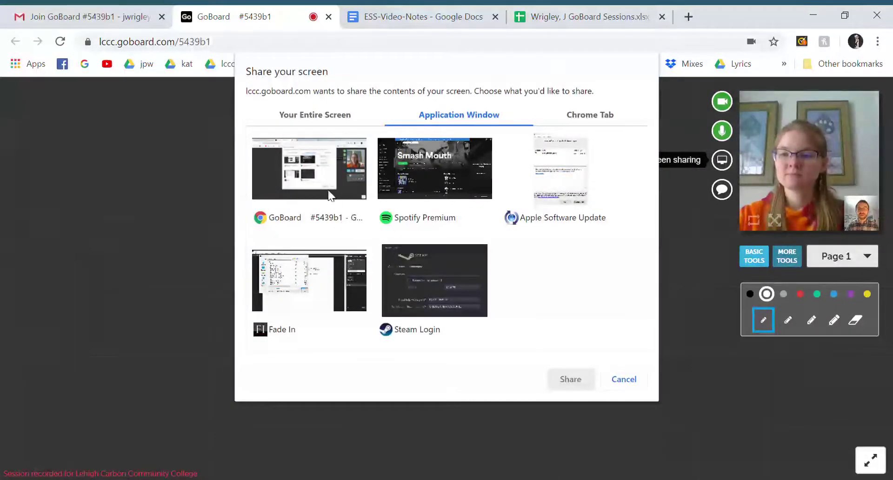
pyautogui.click(440, 178)
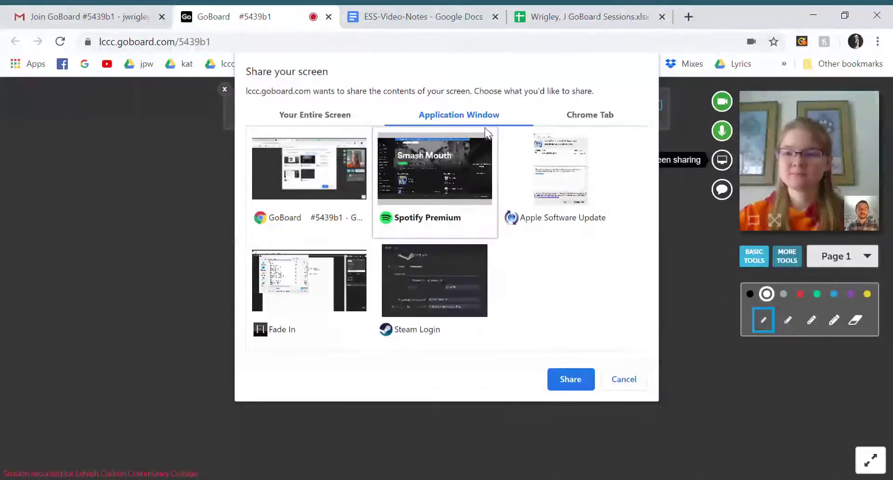
pyautogui.click(604, 118)
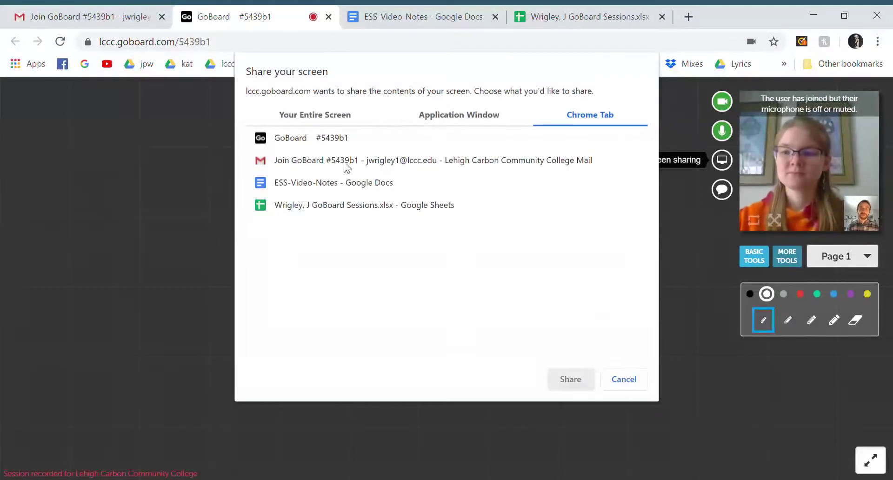
pyautogui.click(417, 166)
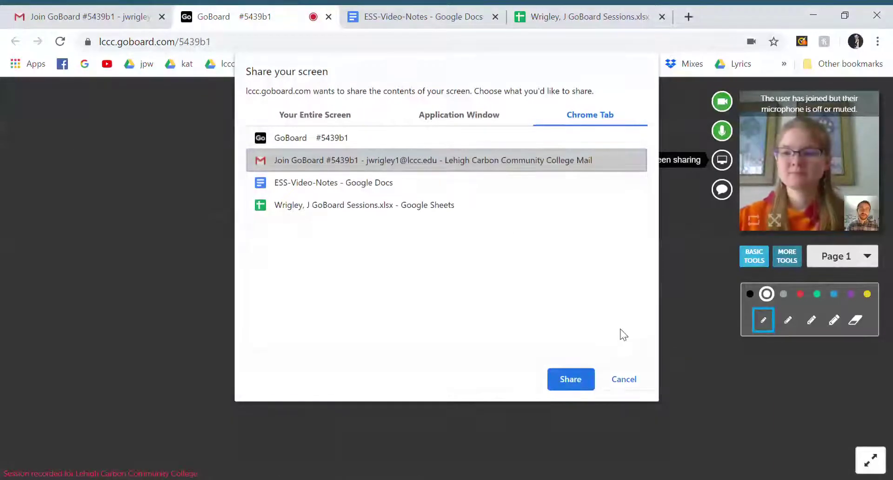
pyautogui.click(637, 387)
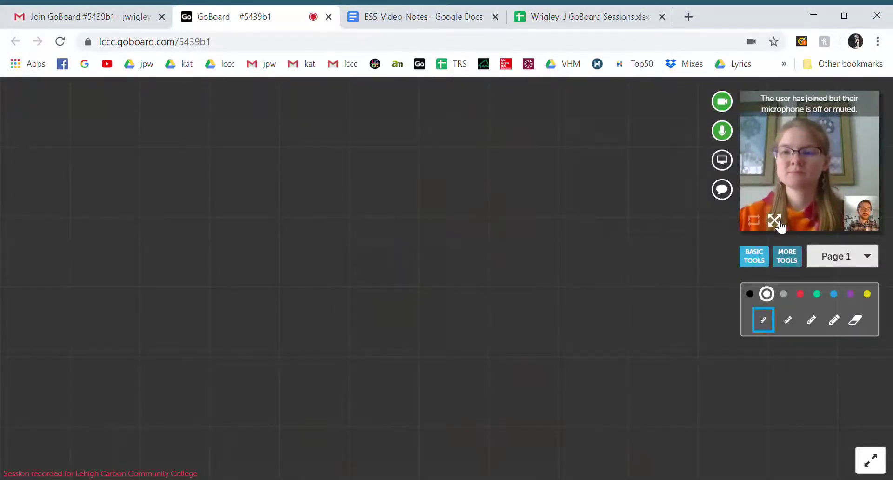
# - Enlarge the webcam video to fill the board, then collapse it to a small side panel
pyautogui.click(774, 220)
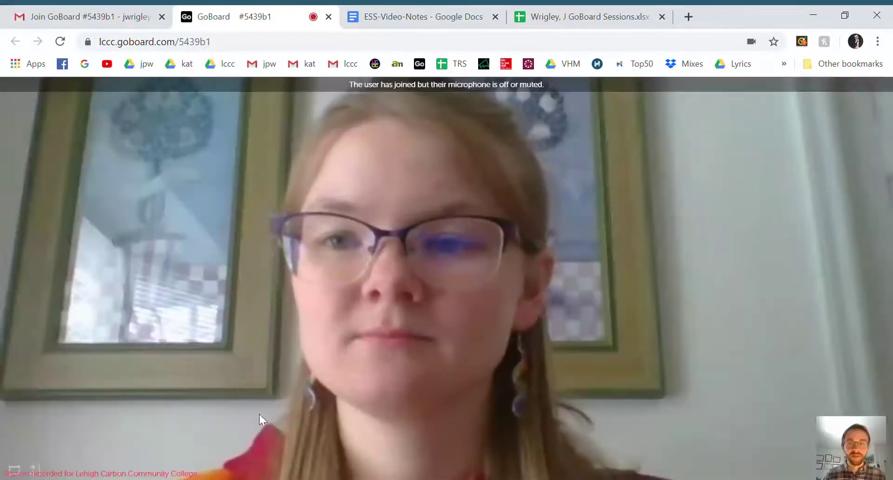
pyautogui.click(41, 468)
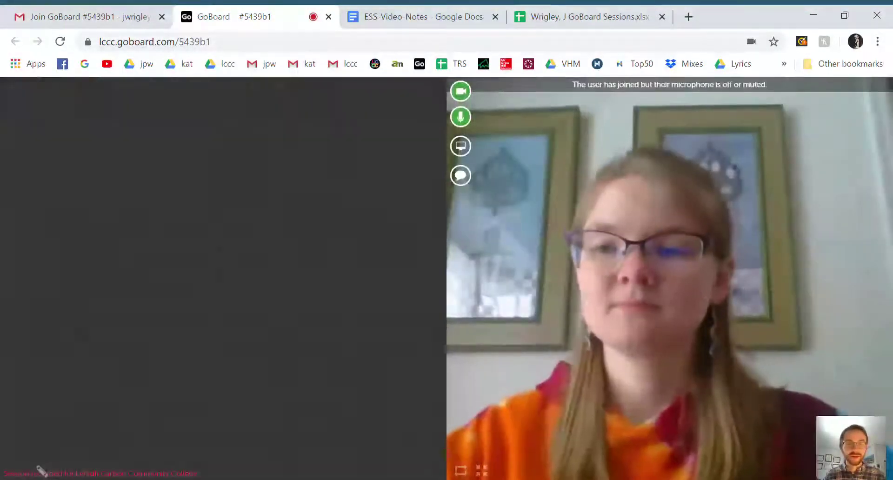
pyautogui.click(482, 471)
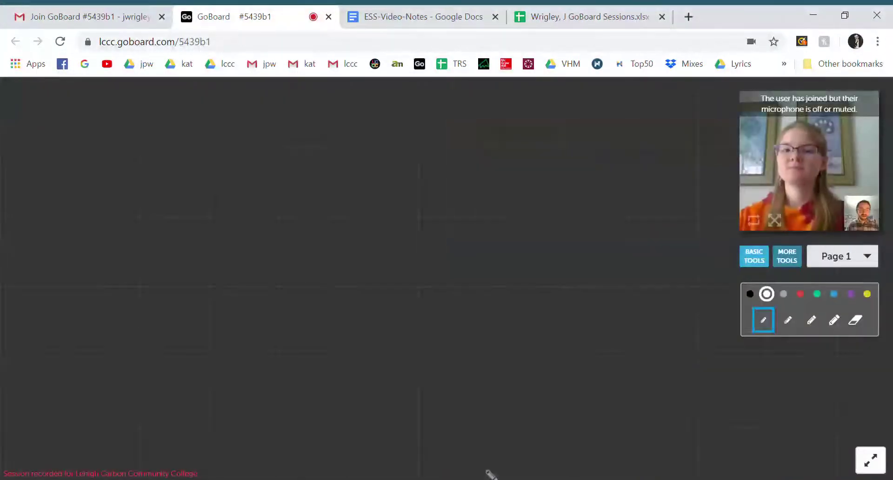
# - Swap the large video feed and back so the student shows large, and bring up Basic Tools
pyautogui.click(758, 224)
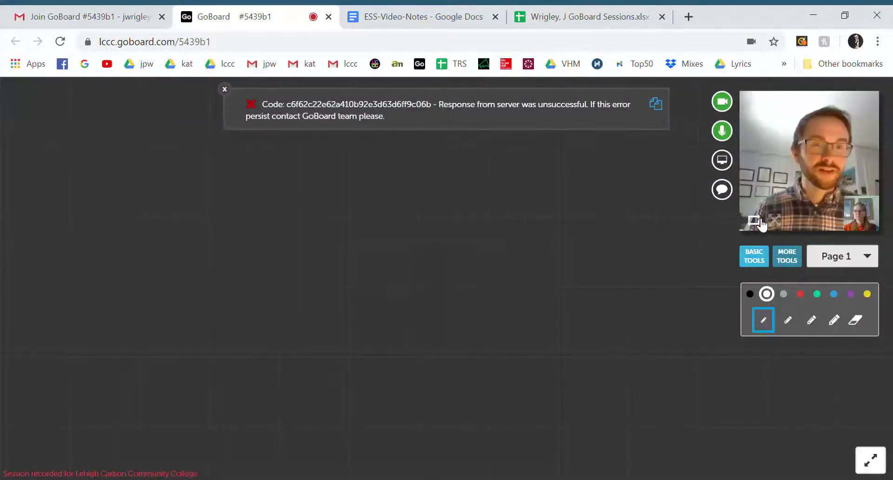
pyautogui.click(759, 223)
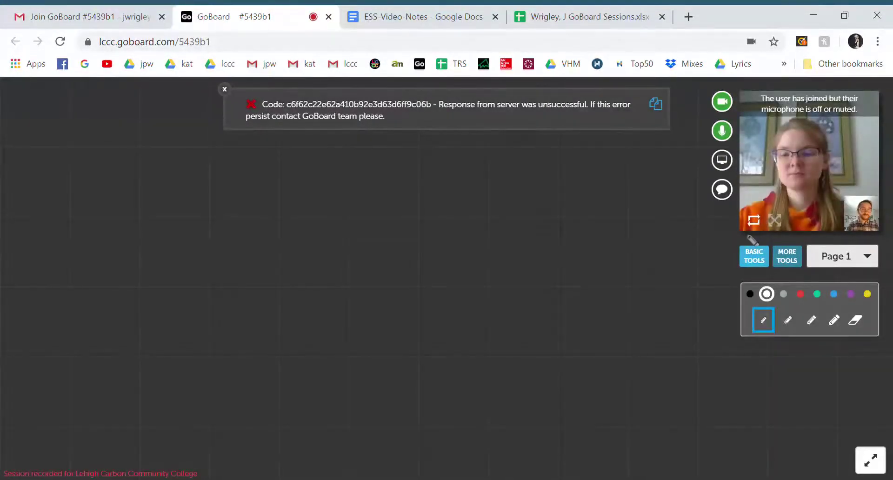
pyautogui.click(754, 256)
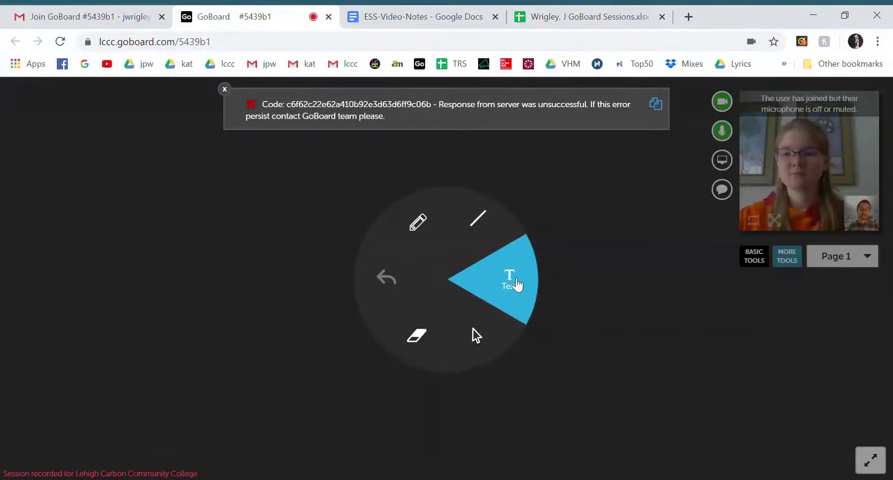
# - Add an 'add text' text box mid-board, then reopen and dismiss the drawing tools wheel
pyautogui.click(518, 284)
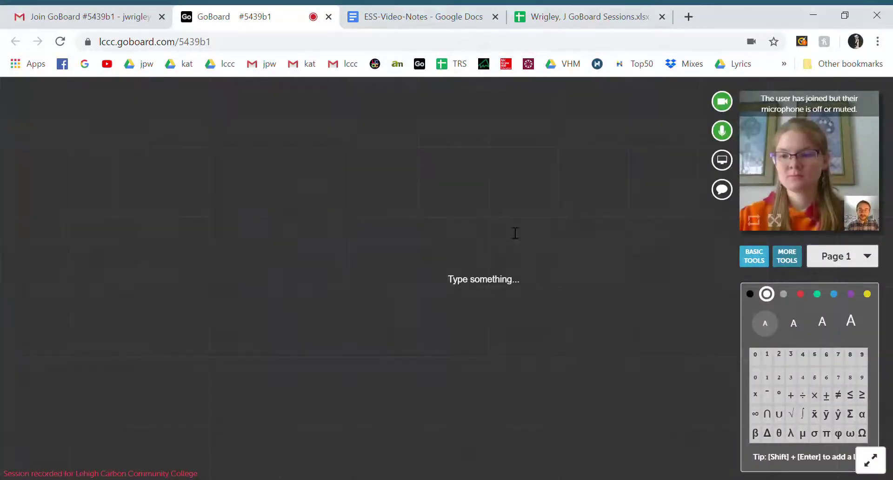
pyautogui.write('add text')
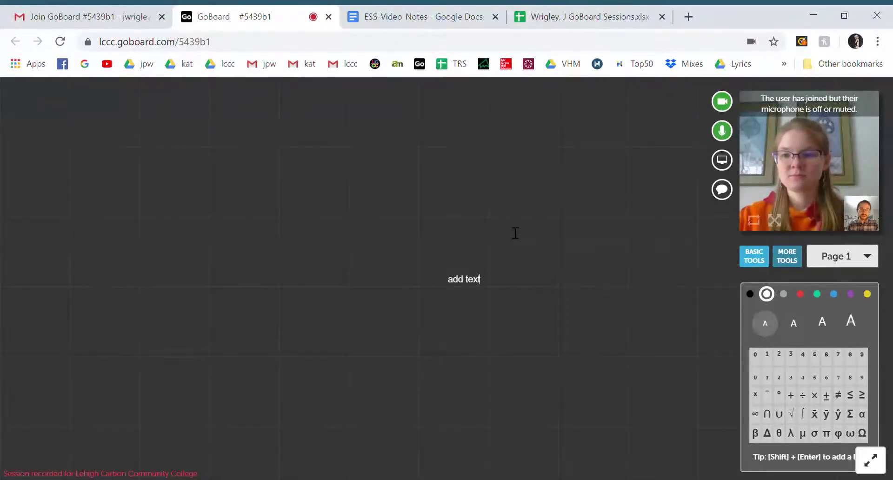
pyautogui.click(754, 256)
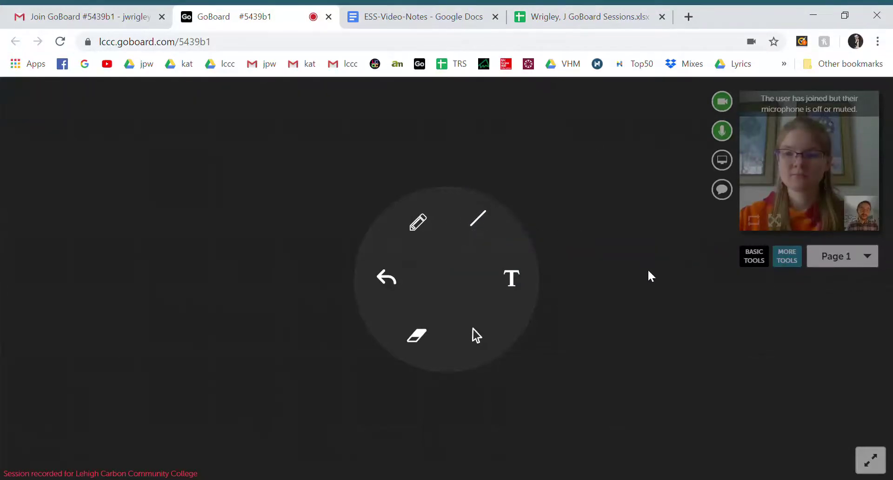
pyautogui.click(693, 258)
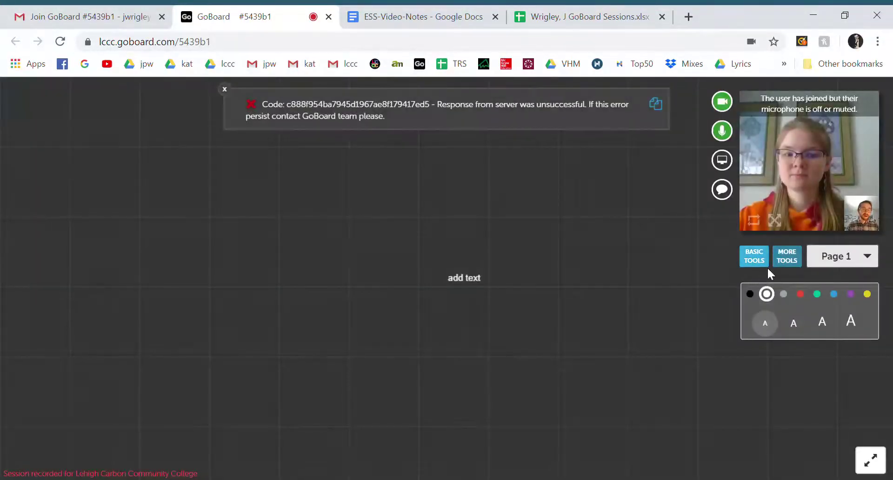
pyautogui.click(790, 262)
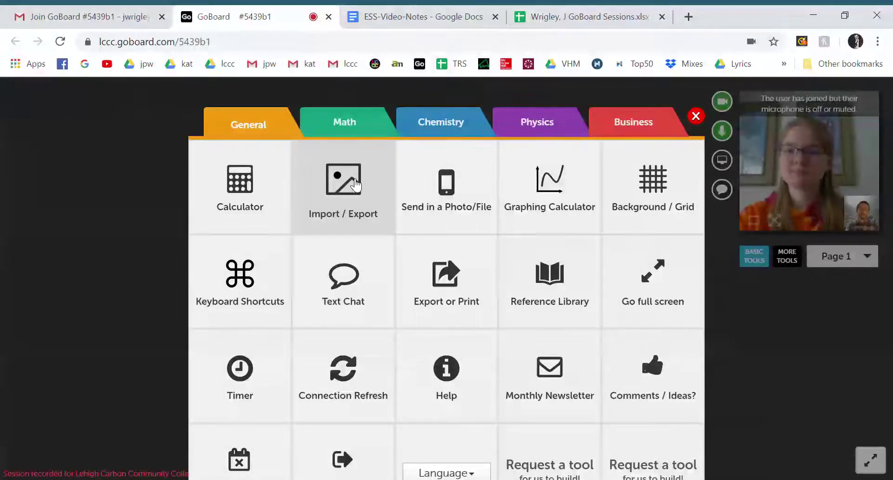
pyautogui.click(353, 183)
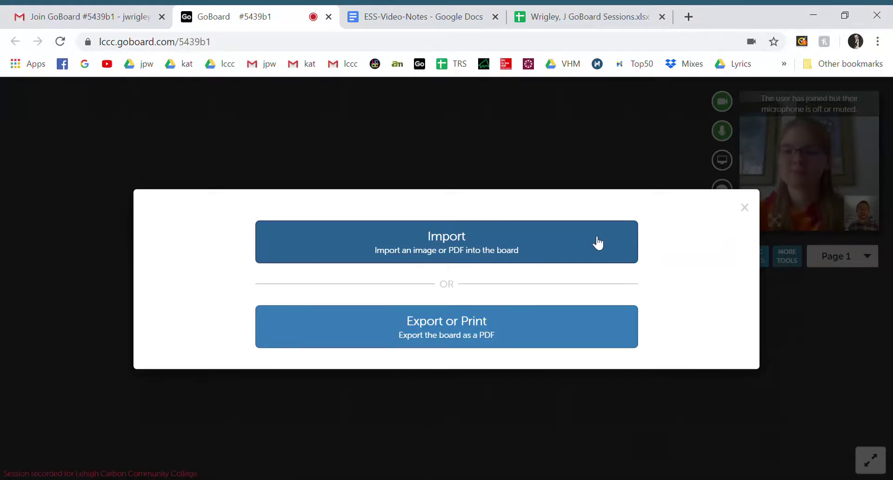
pyautogui.click(744, 206)
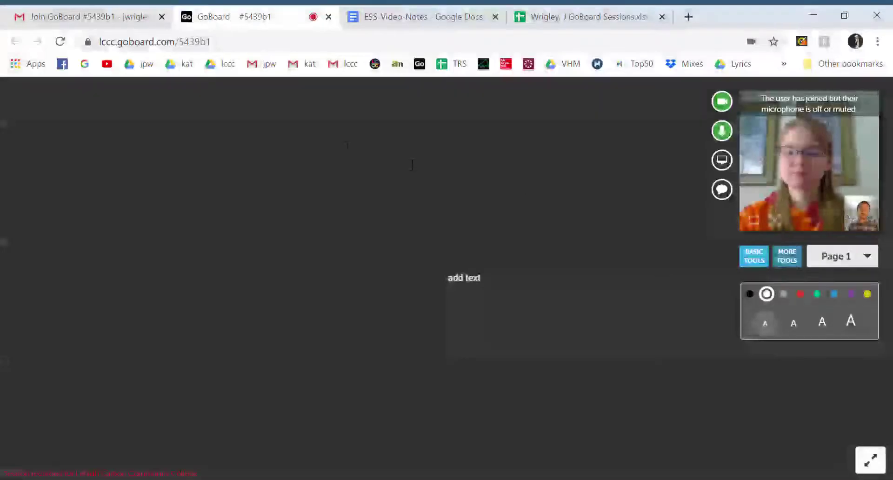
# - Start and cancel a text box on the board, then set the text colour to black
pyautogui.click(355, 222)
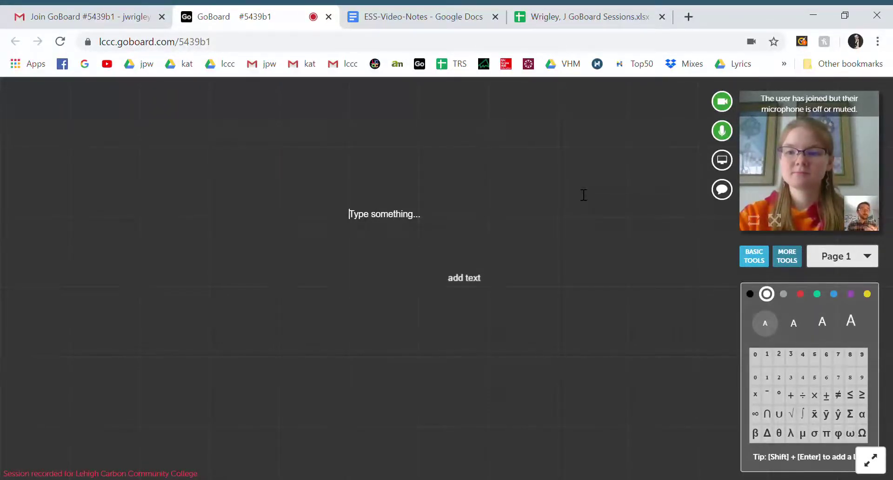
pyautogui.press('Escape')
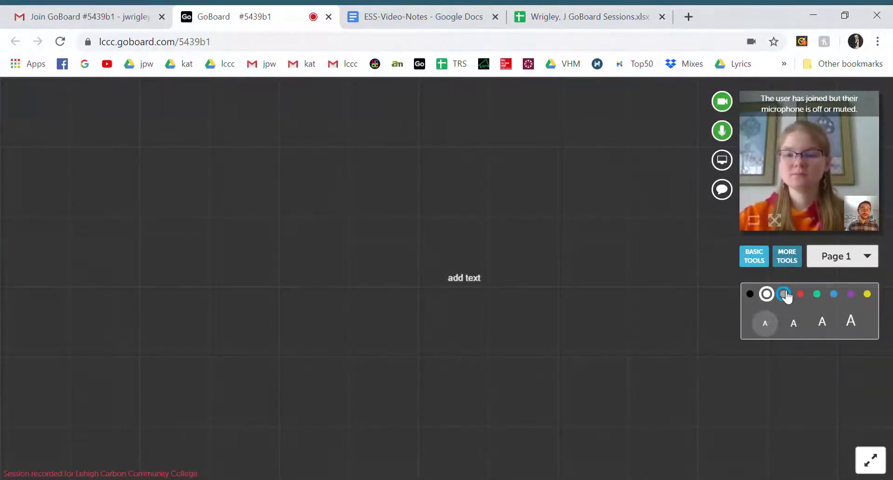
pyautogui.click(750, 294)
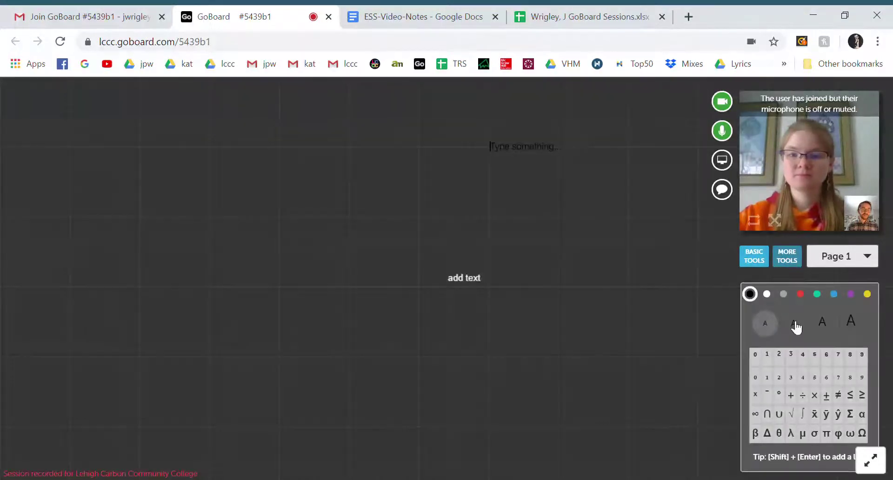
pyautogui.click(722, 189)
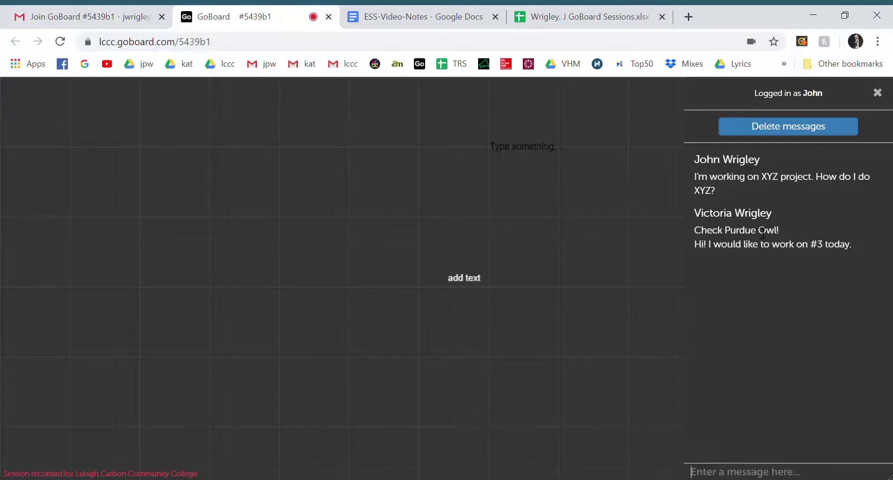
pyautogui.click(883, 97)
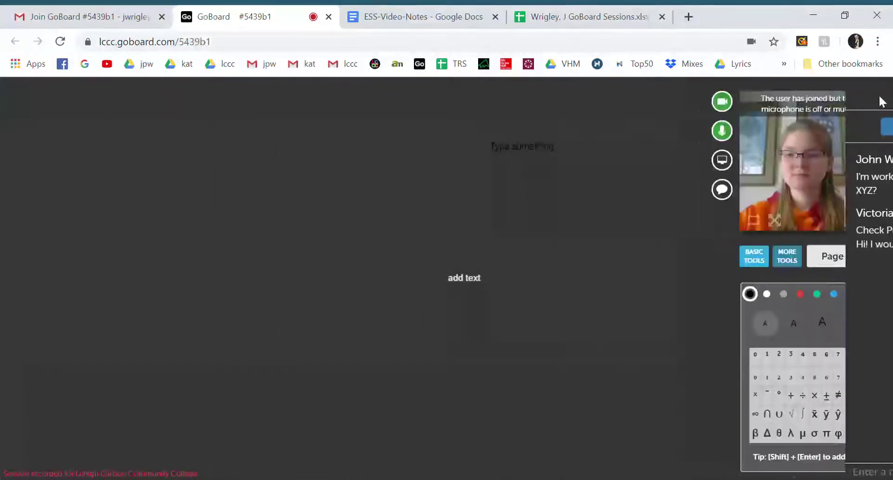